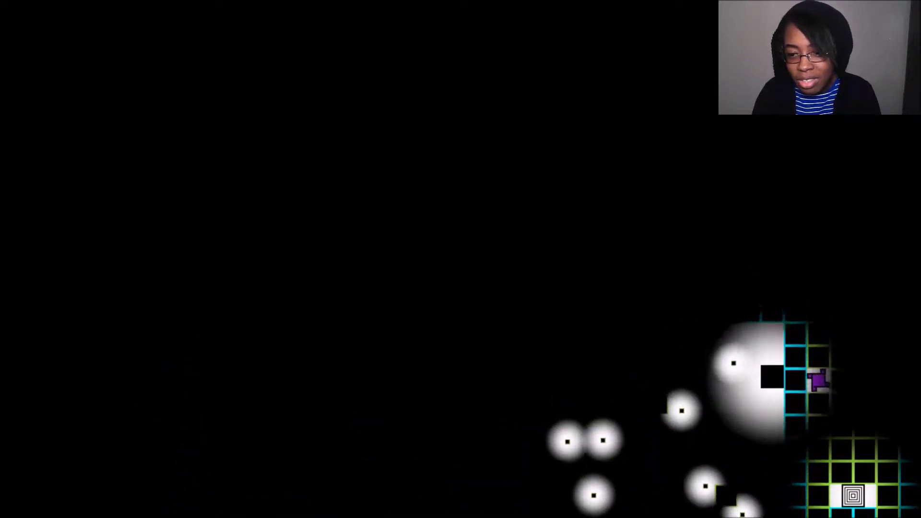
pyautogui.press('Left')
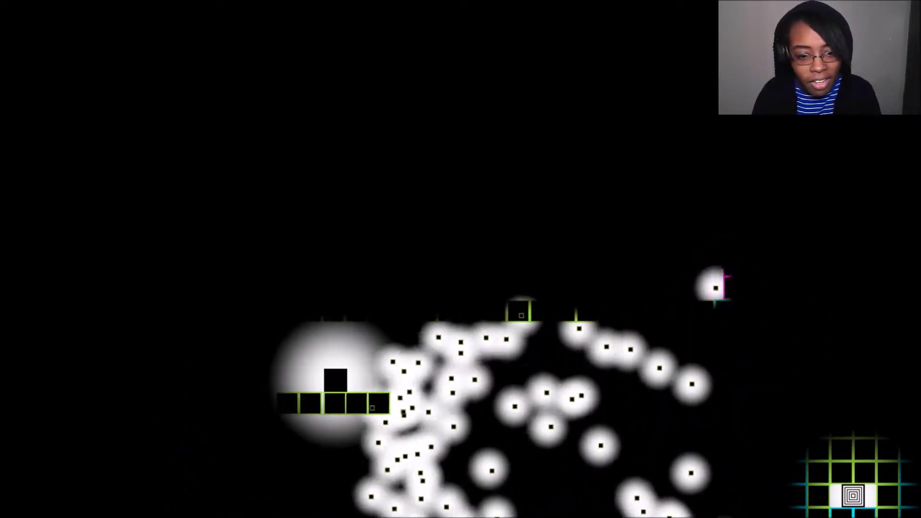
pyautogui.press('Up')
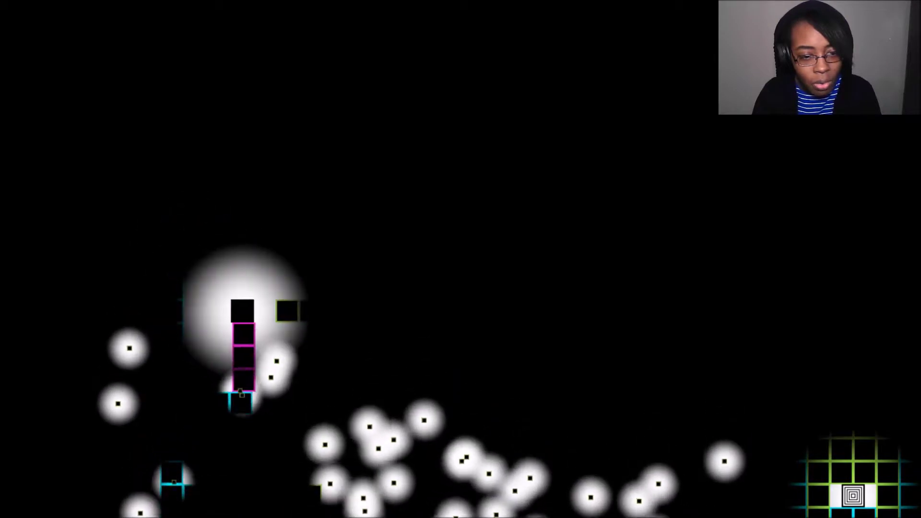
pyautogui.press('Right')
pyautogui.press('Right')
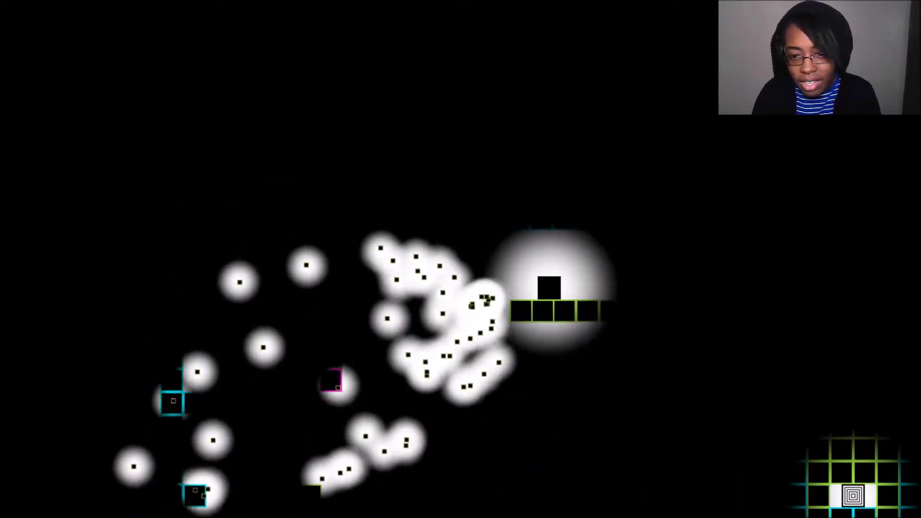
pyautogui.press('Up')
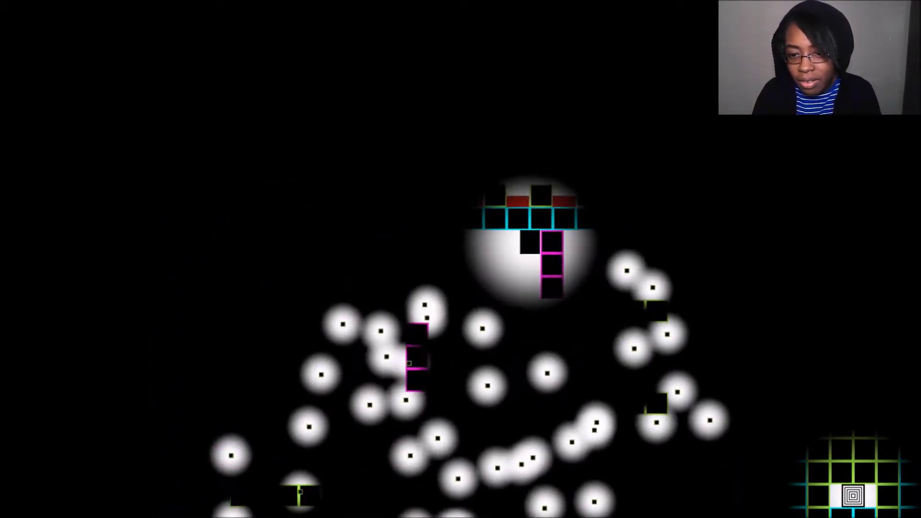
pyautogui.press('Down')
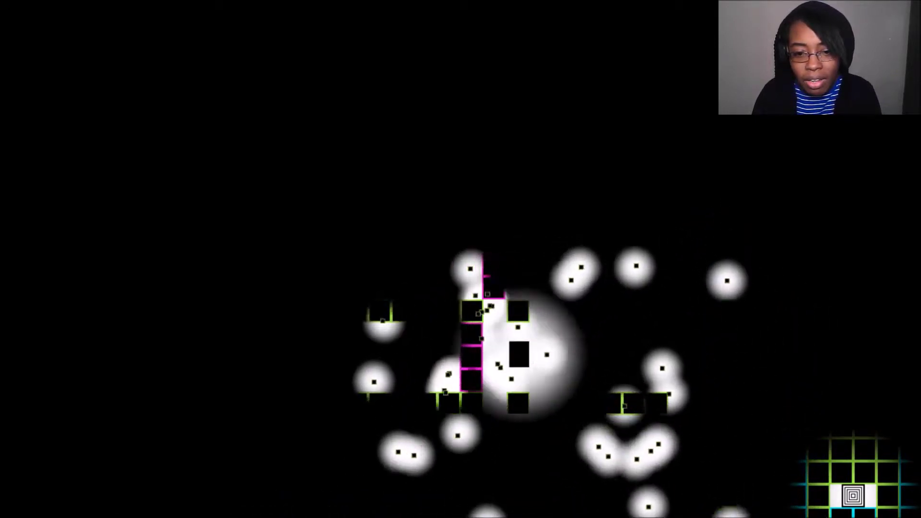
pyautogui.press('Up')
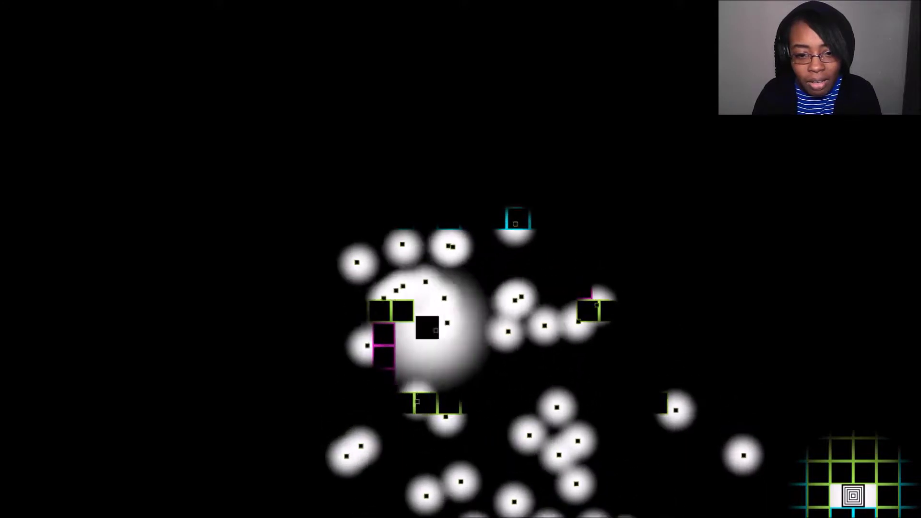
pyautogui.press('Left')
pyautogui.press('Up')
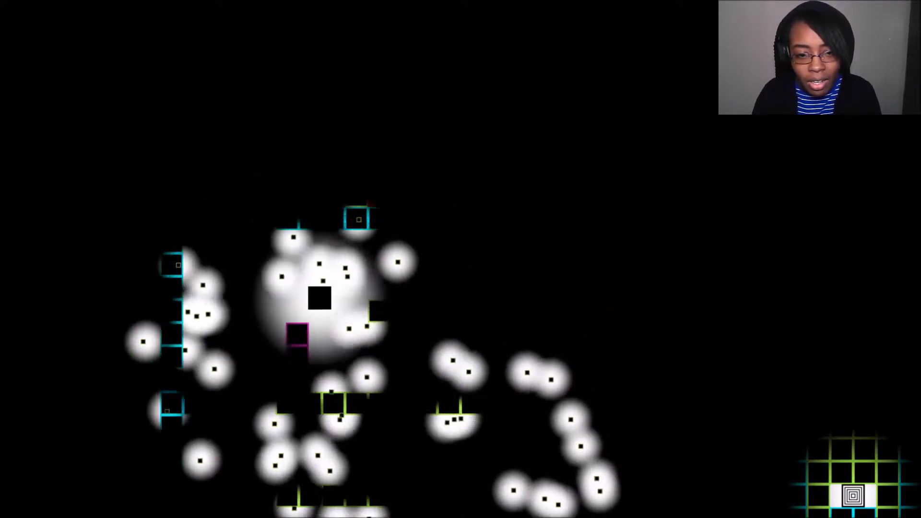
pyautogui.press('Left')
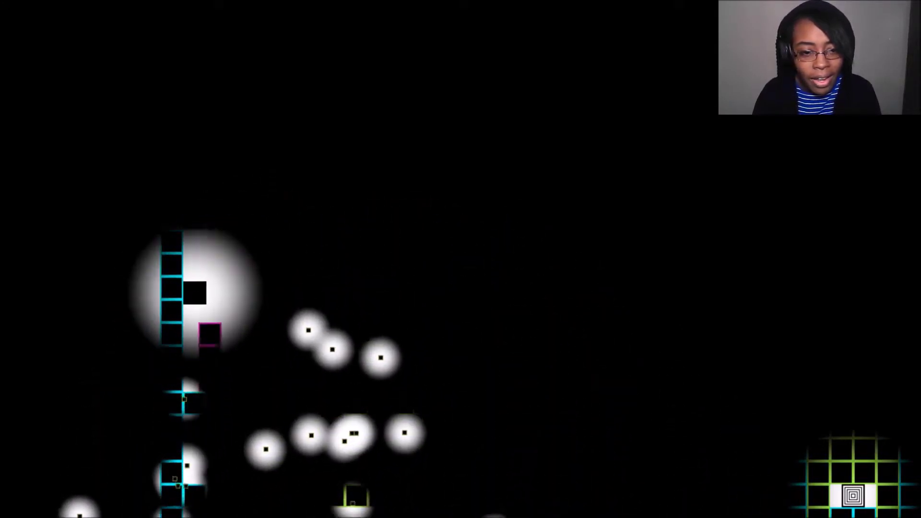
pyautogui.press('Right')
pyautogui.press('Right')
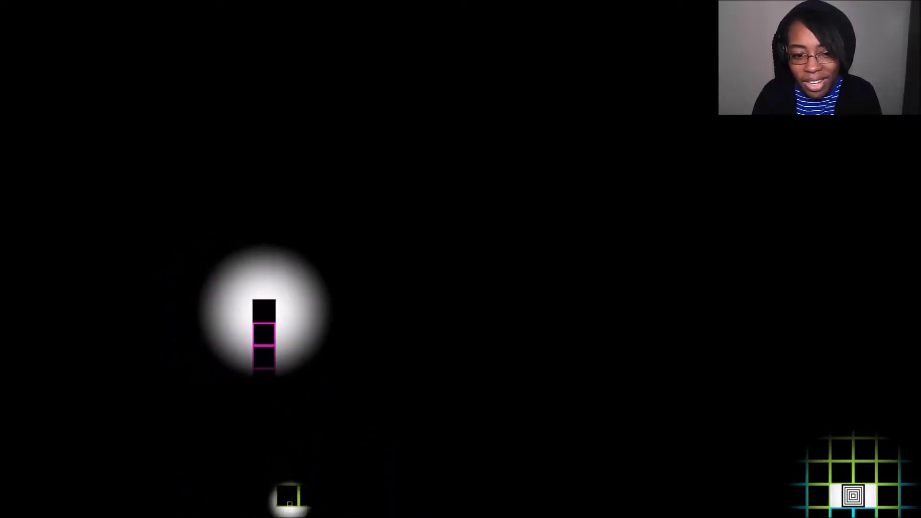
pyautogui.press('Right')
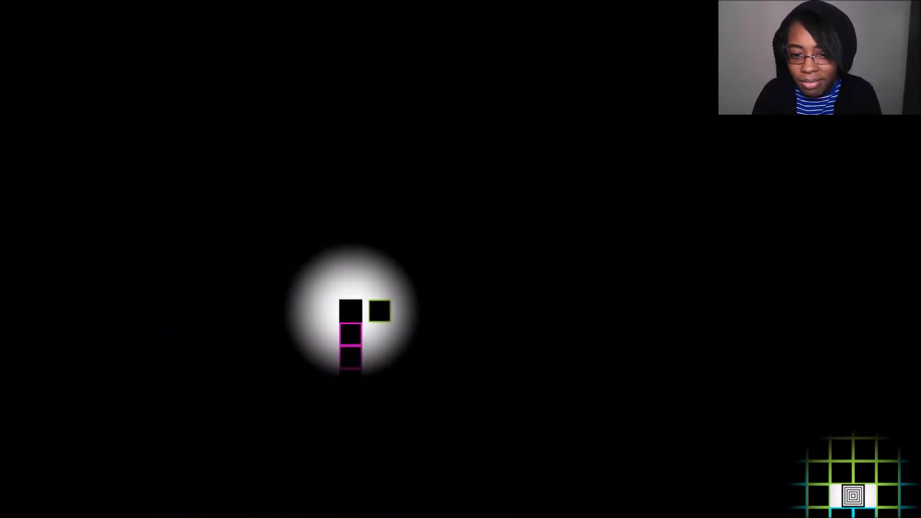
pyautogui.press('Right')
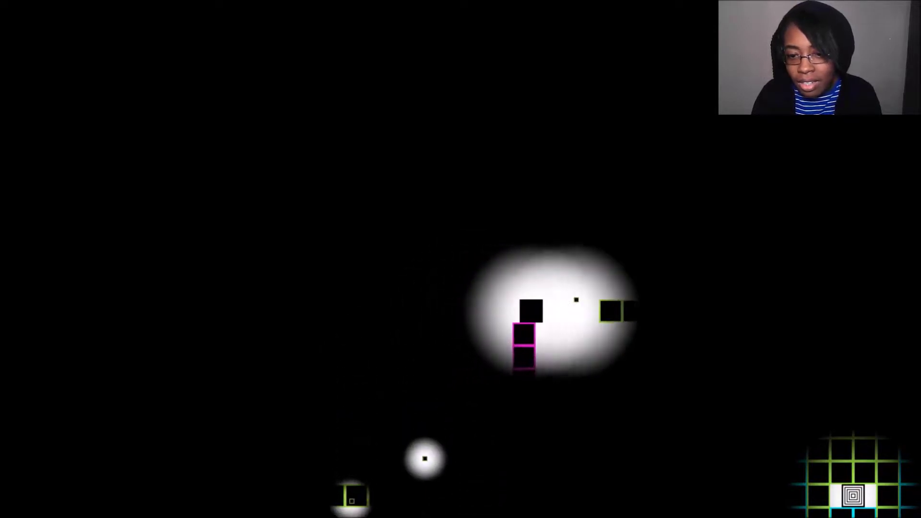
pyautogui.press('Right')
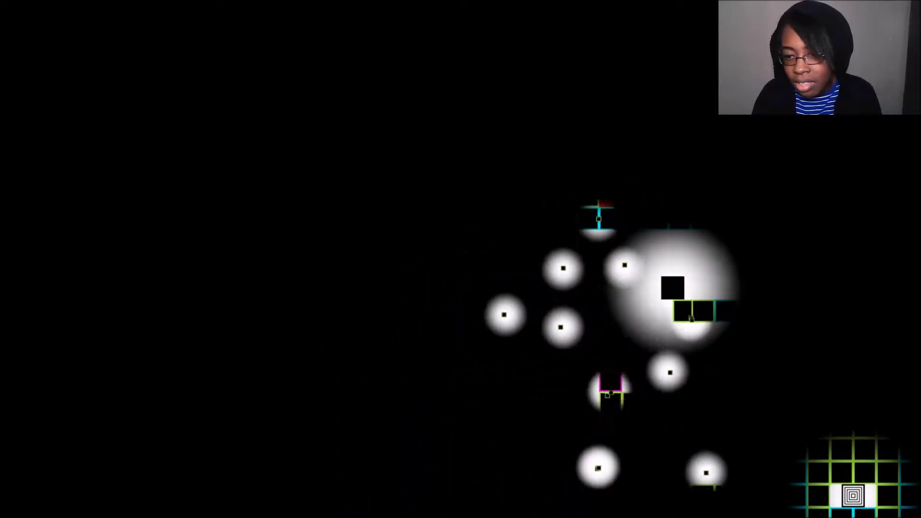
pyautogui.press('Right')
pyautogui.press('Up')
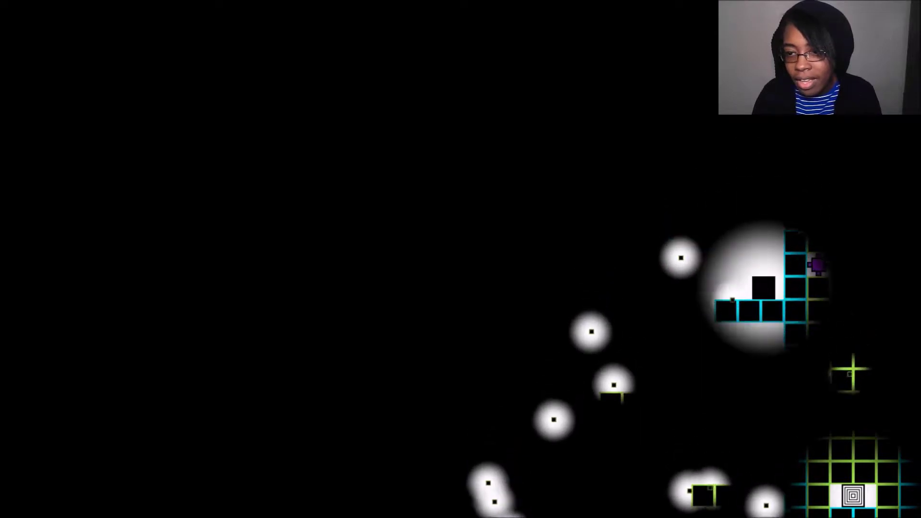